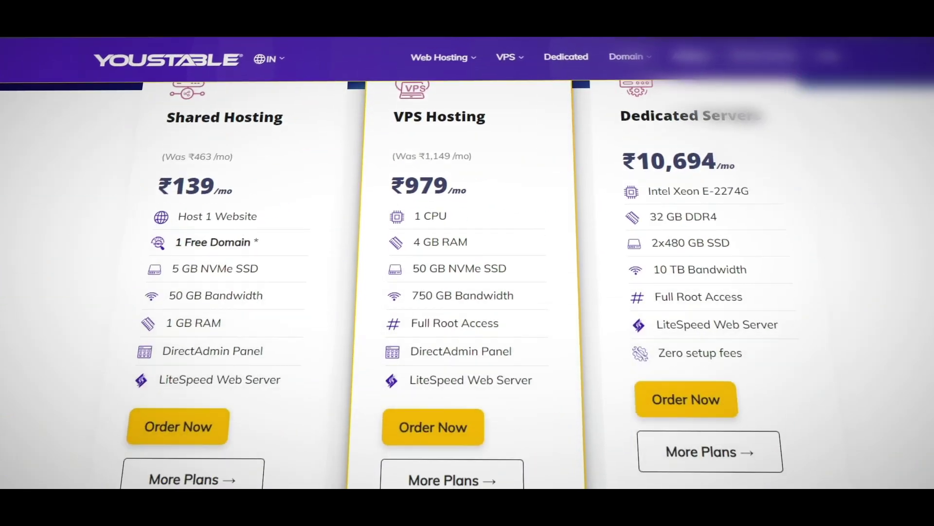
pyautogui.scroll(-5, 467, 273)
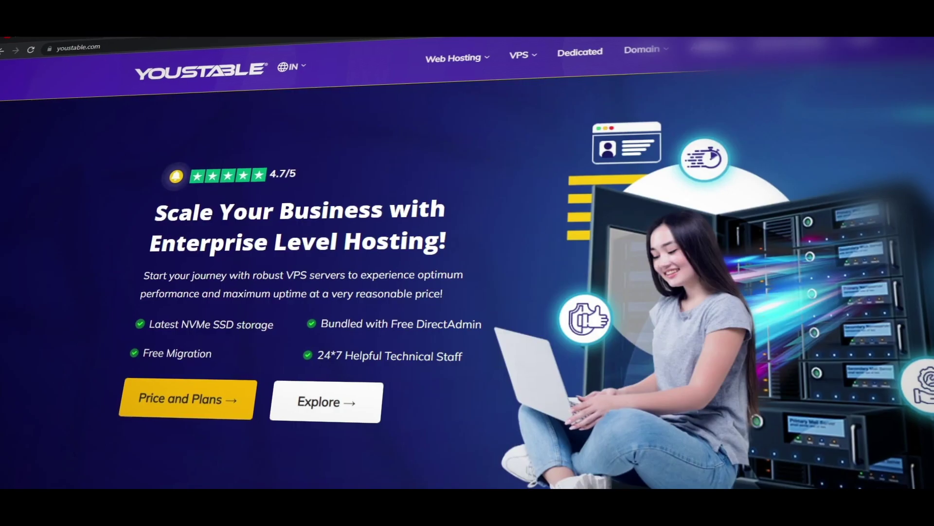
# Scroll down the YouStable homepage through the hosting plan pricing cards
pyautogui.scroll(-10, 467, 263)
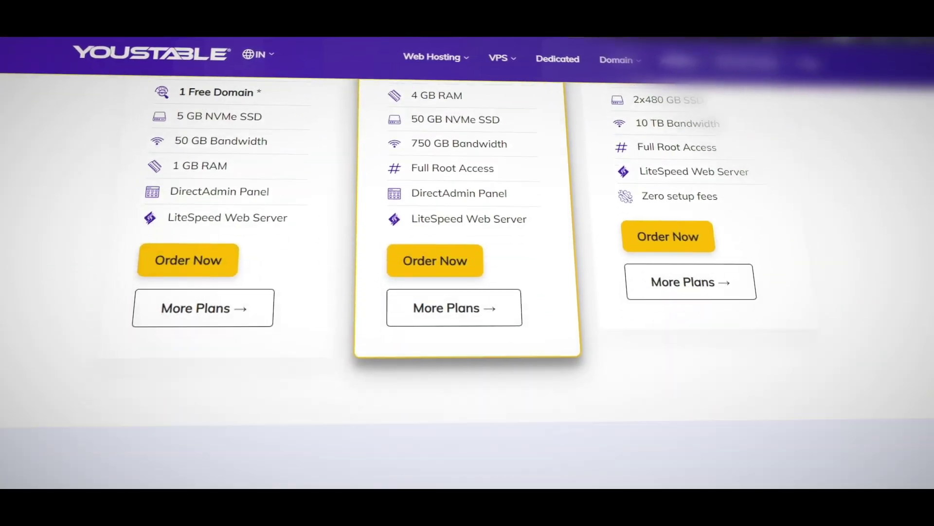
pyautogui.scroll(-10, 467, 263)
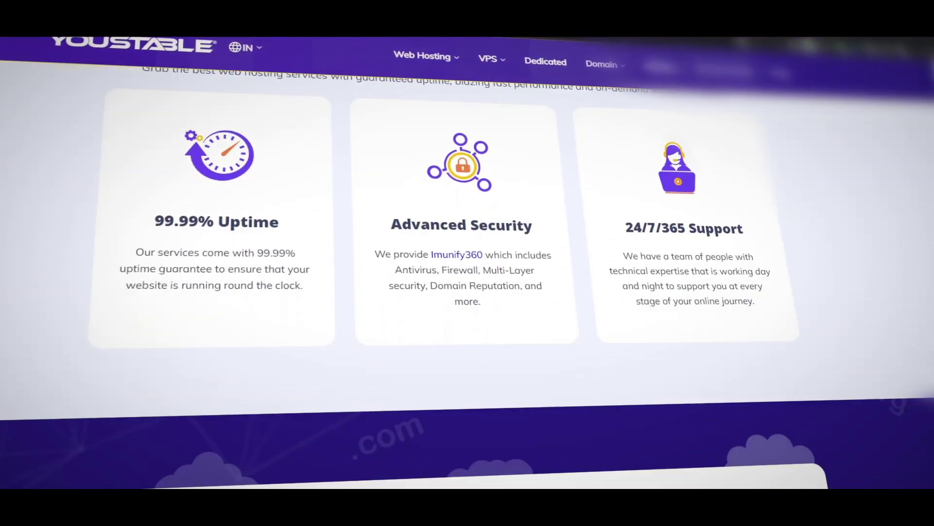
pyautogui.scroll(-10, 467, 262)
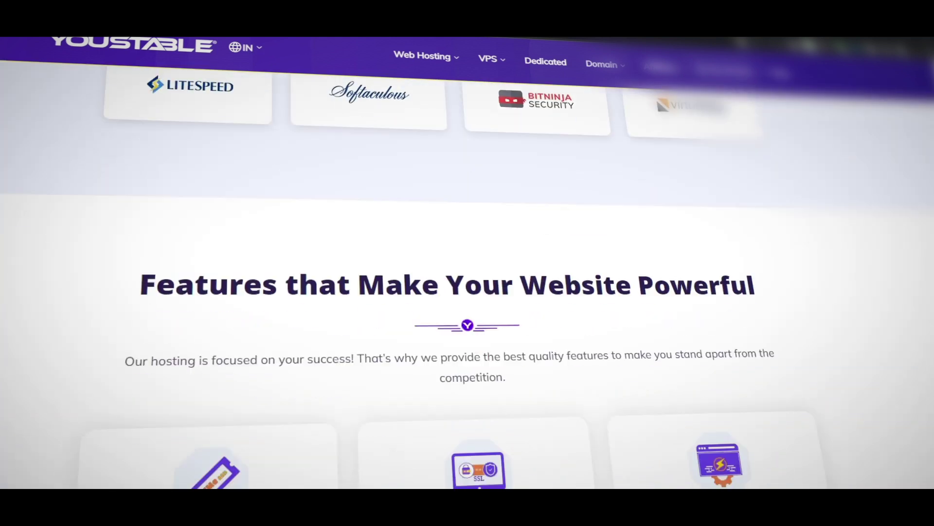
pyautogui.scroll(-10, 467, 263)
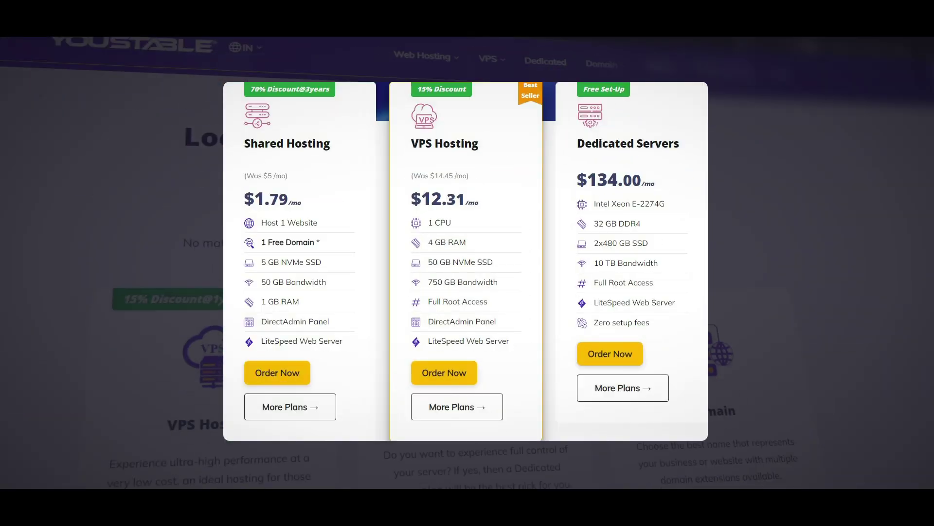
pyautogui.scroll(-10, 467, 262)
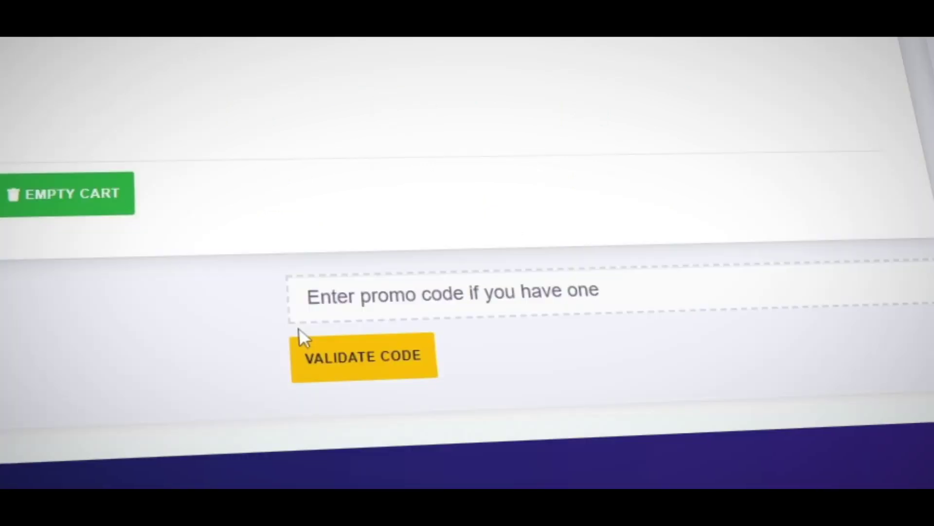
# Enter the promo code 'oddcoder' in the cart and scroll down the page
pyautogui.click(368, 296)
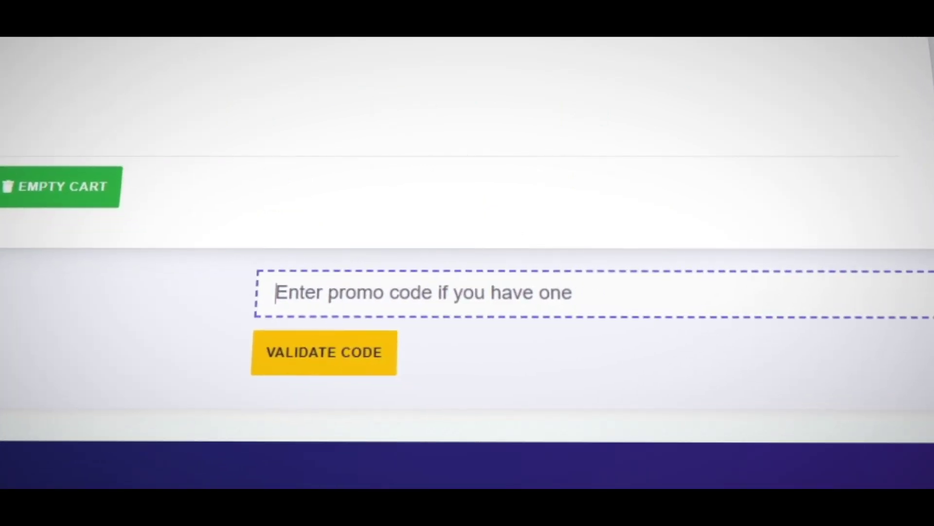
pyautogui.write('oddcoder')
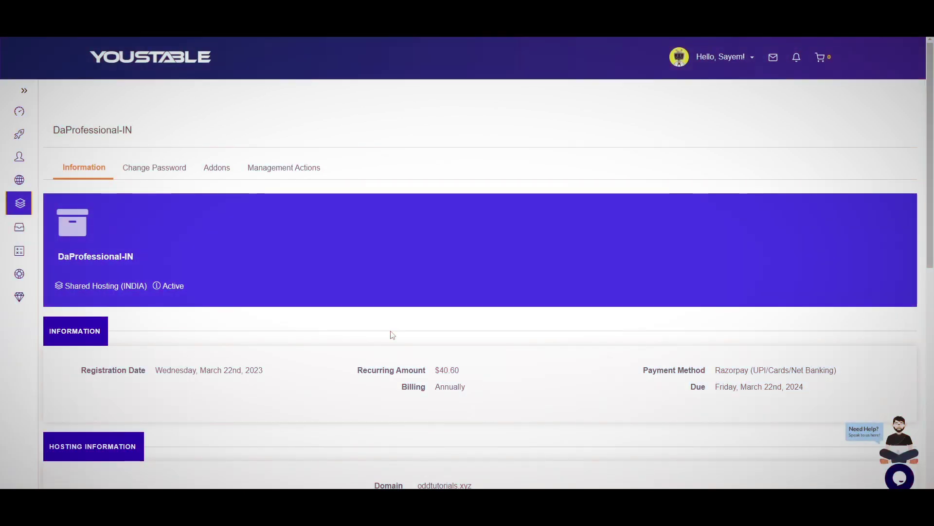
pyautogui.scroll(-7, 393, 335)
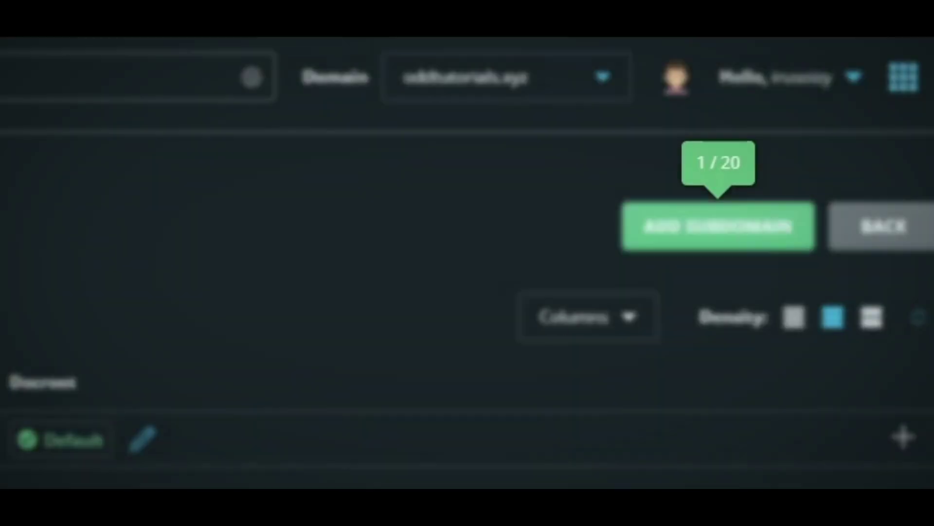
# Add a subdomain named 'nodeapp' under oddtutorials.xyz
pyautogui.click(767, 216)
pyautogui.write('nodeapp')
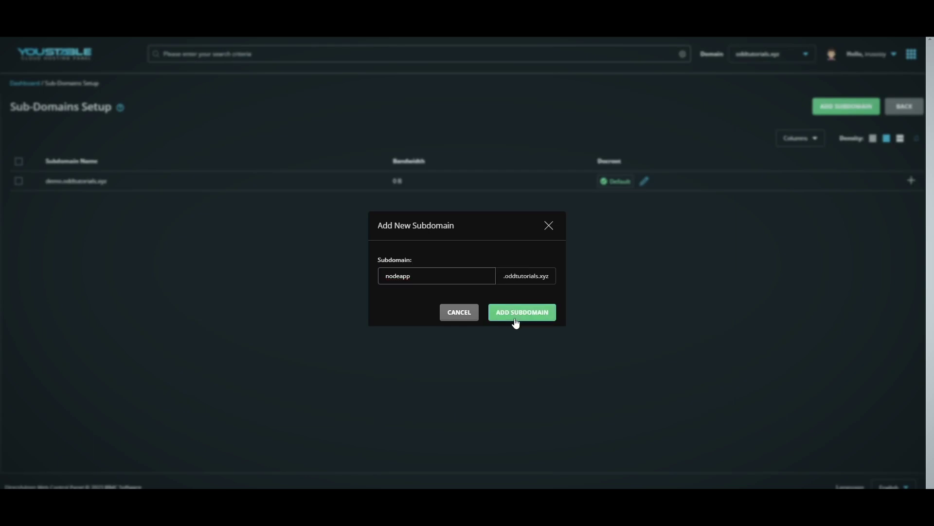
pyautogui.click(591, 385)
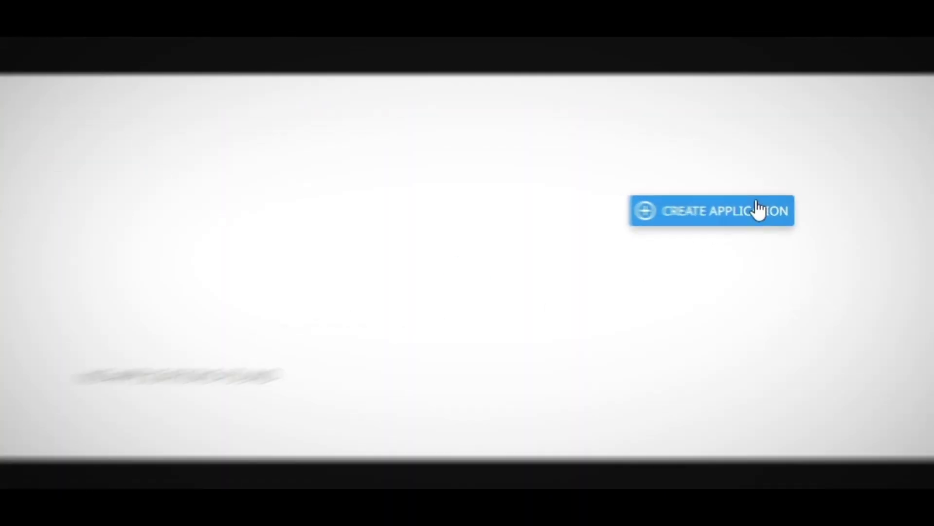
# Start a new Node.js app with root nodeapp.oddtutorials.xyz and startup file server.js
pyautogui.click(758, 213)
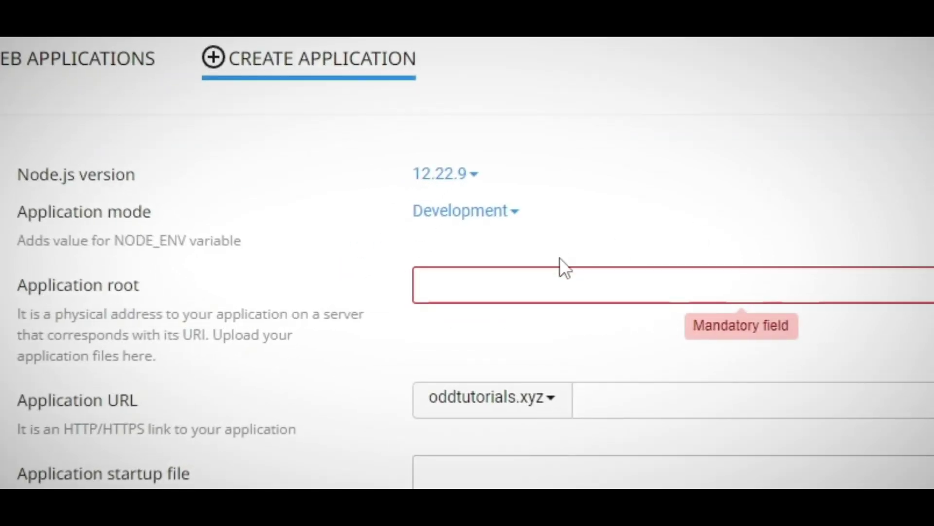
pyautogui.click(496, 284)
pyautogui.write('nodeapp.oddtutorial')
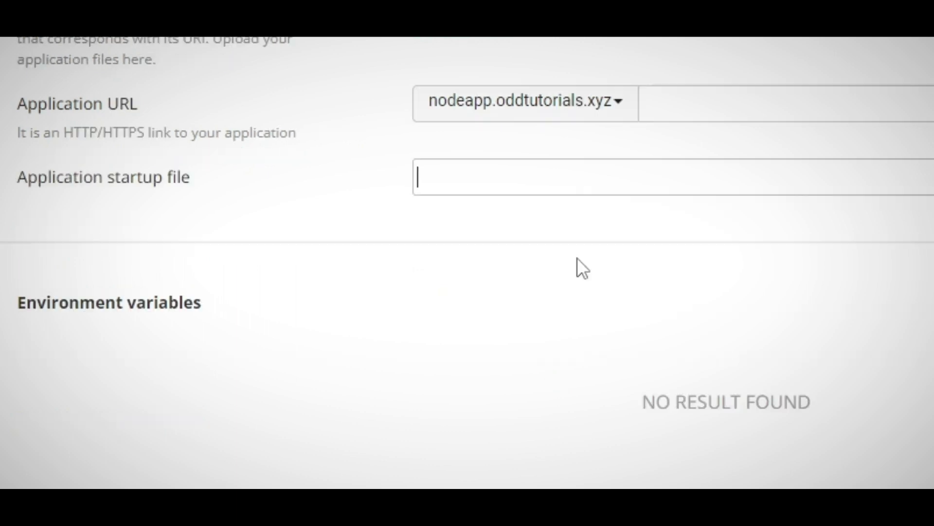
pyautogui.write('serve')
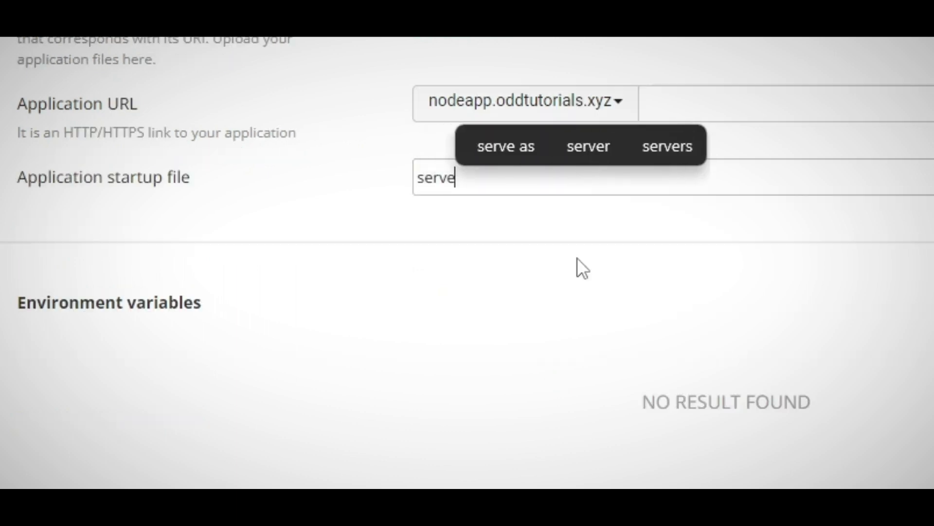
pyautogui.write('r.js')
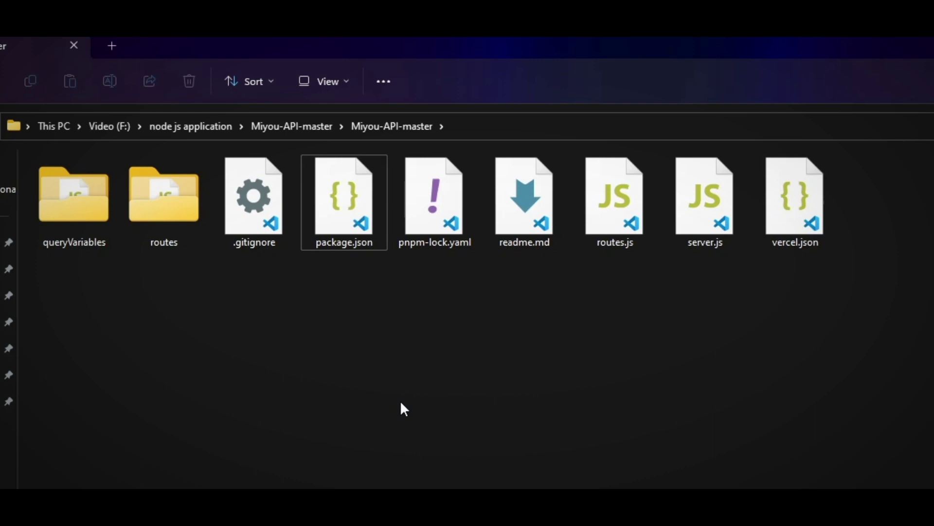
pyautogui.click(704, 229)
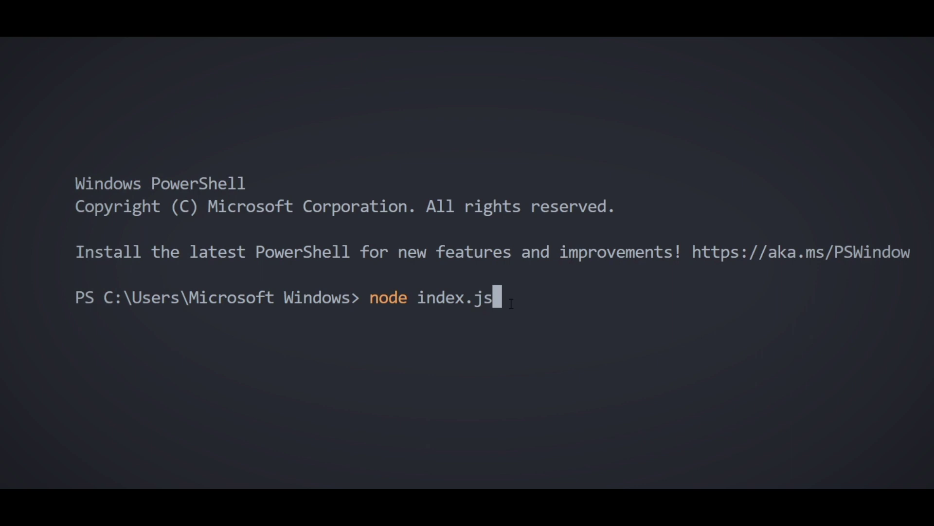
# Erase node index.js and npm start in PowerShell and type an npm development command
pyautogui.press('BackSpace')
pyautogui.press('BackSpace')
pyautogui.press('BackSpace')
pyautogui.press('BackSpace')
pyautogui.press('BackSpace')
pyautogui.press('BackSpace')
pyautogui.press('BackSpace')
pyautogui.press('BackSpace')
pyautogui.press('BackSpace')
pyautogui.press('BackSpace')
pyautogui.press('BackSpace')
pyautogui.press('BackSpace')
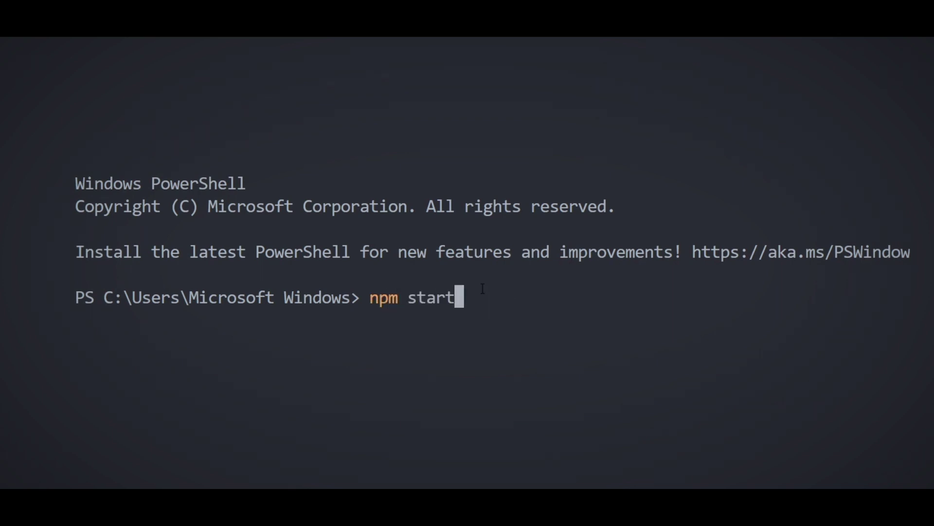
pyautogui.press('BackSpace')
pyautogui.press('BackSpace')
pyautogui.press('BackSpace')
pyautogui.press('BackSpace')
pyautogui.press('BackSpace')
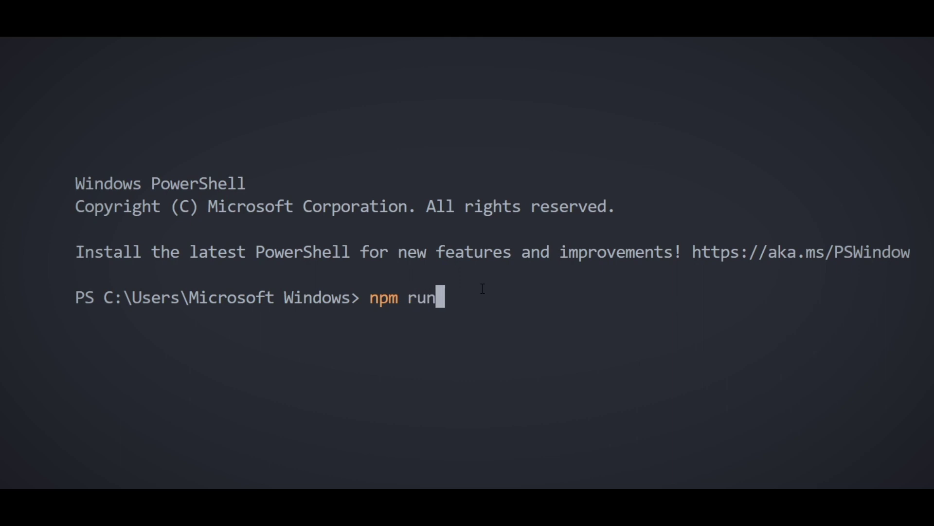
pyautogui.write('developmen')
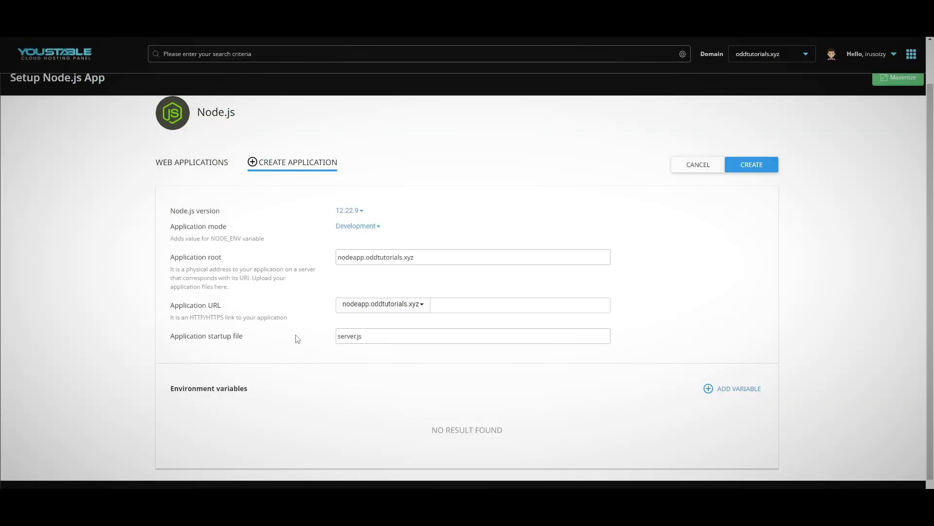
# Choose Node.js version 14.20.1 (recommended) and set the application mode to Development
pyautogui.click(349, 210)
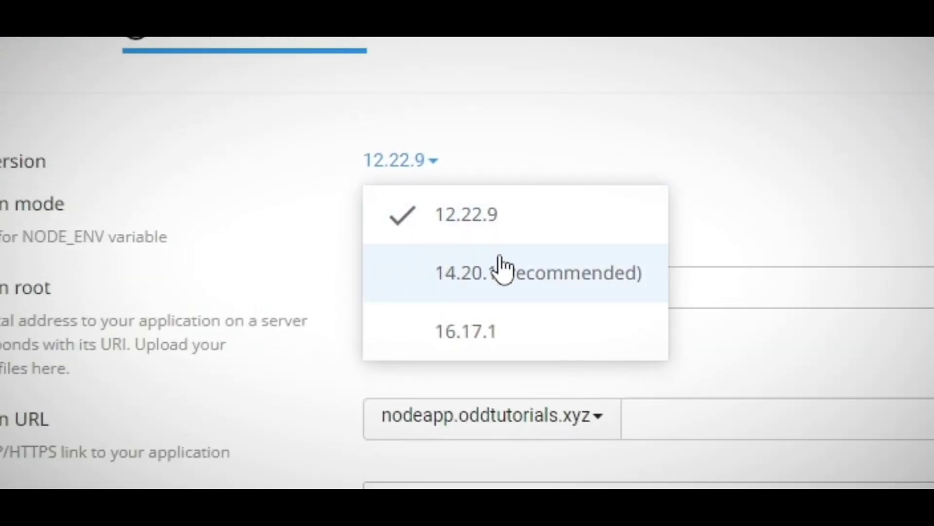
pyautogui.click(567, 278)
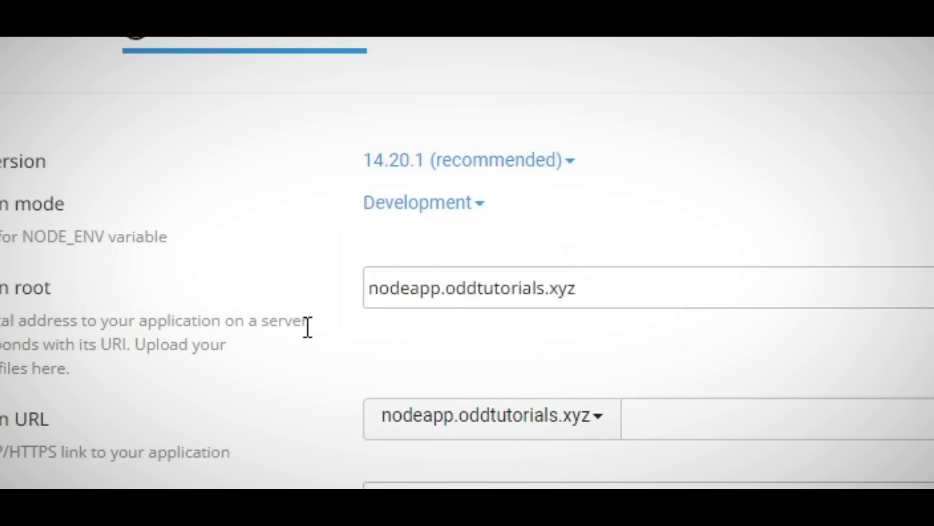
pyautogui.click(422, 205)
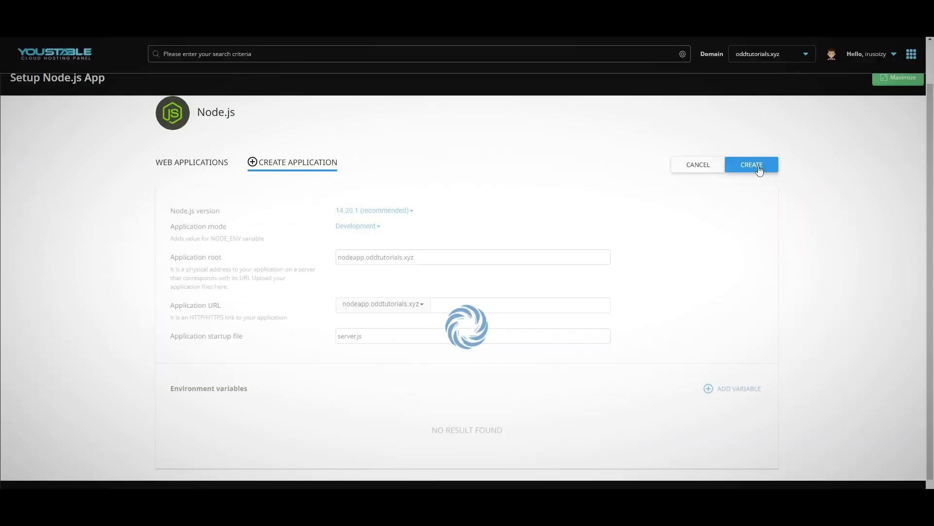
pyautogui.scroll(1, 48, 91)
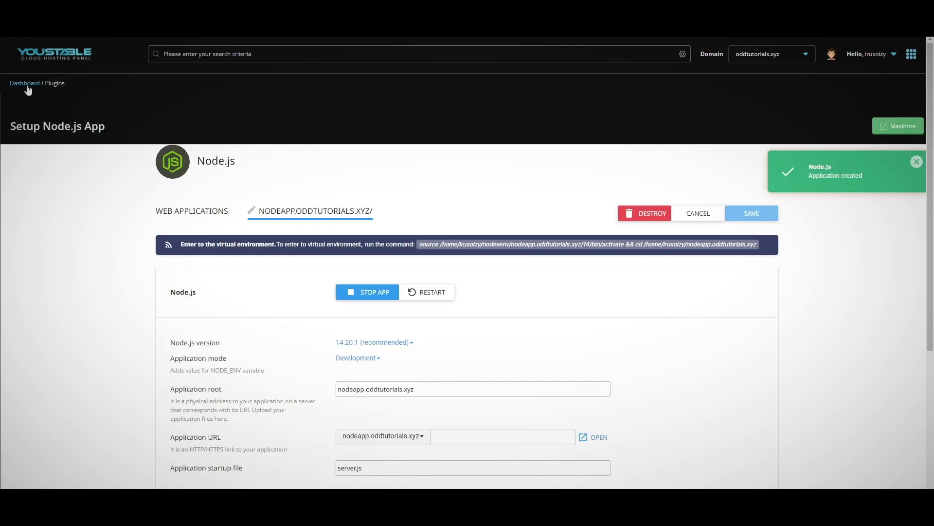
# In File Manager, empty nodeapp.oddtutorials.xyz by deleting public, tmp and server.js
pyautogui.click(25, 83)
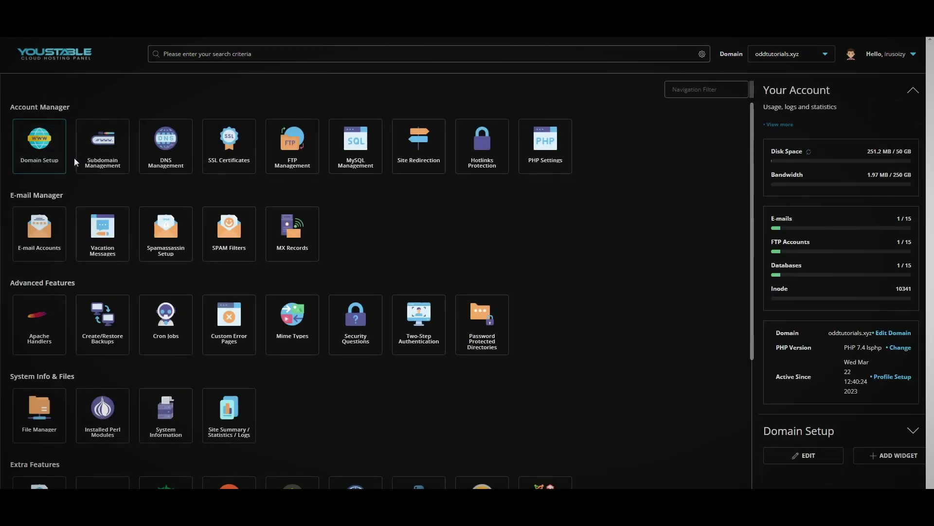
pyautogui.click(28, 419)
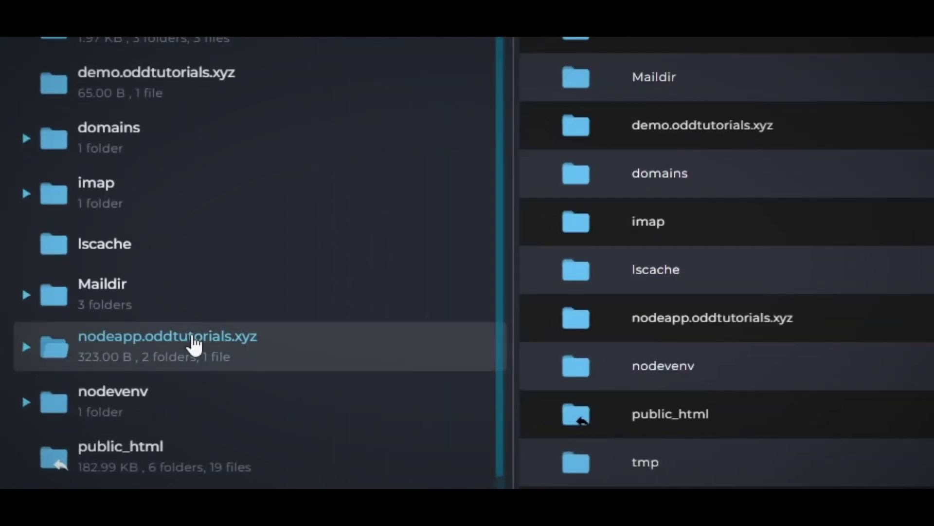
pyautogui.click(195, 343)
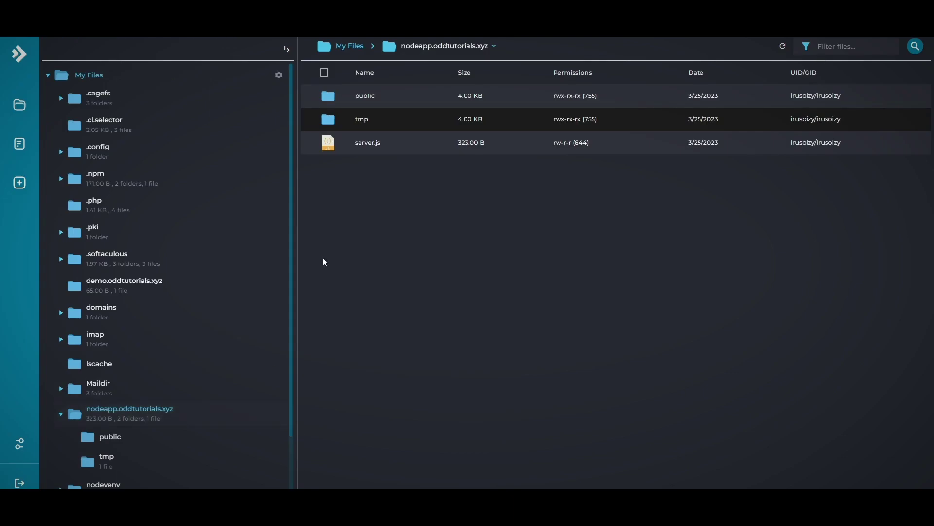
pyautogui.click(327, 73)
pyautogui.rightClick(387, 146)
pyautogui.click(406, 223)
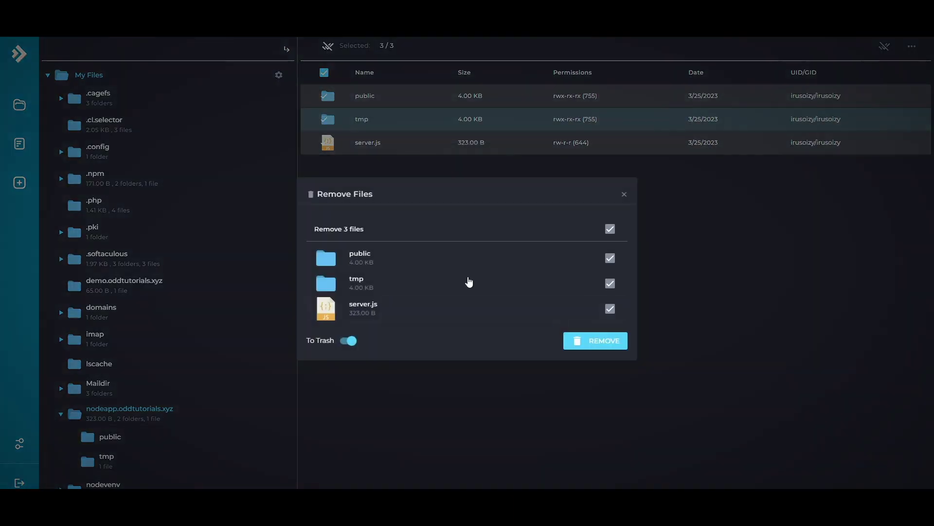
pyautogui.click(590, 340)
# Upload Miyou-API-master.zip into the folder, extract it, then delete the zip
pyautogui.moveTo(408, 442); pyautogui.dragTo(365, 240)
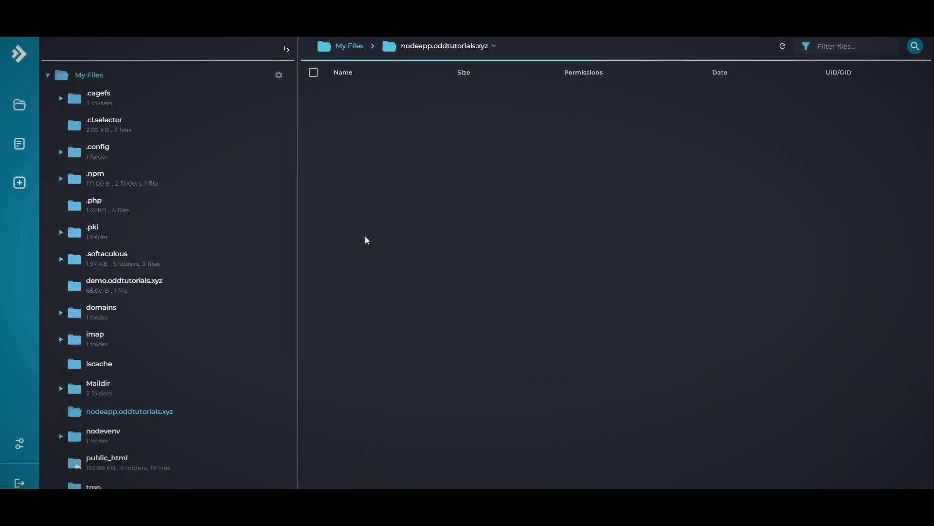
pyautogui.rightClick(425, 98)
pyautogui.click(441, 110)
pyautogui.click(598, 400)
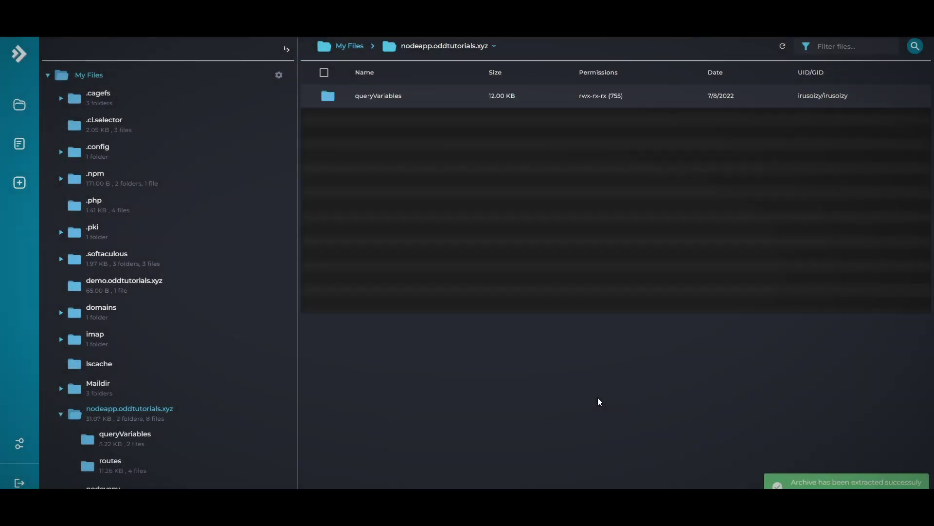
pyautogui.rightClick(359, 168)
pyautogui.click(455, 361)
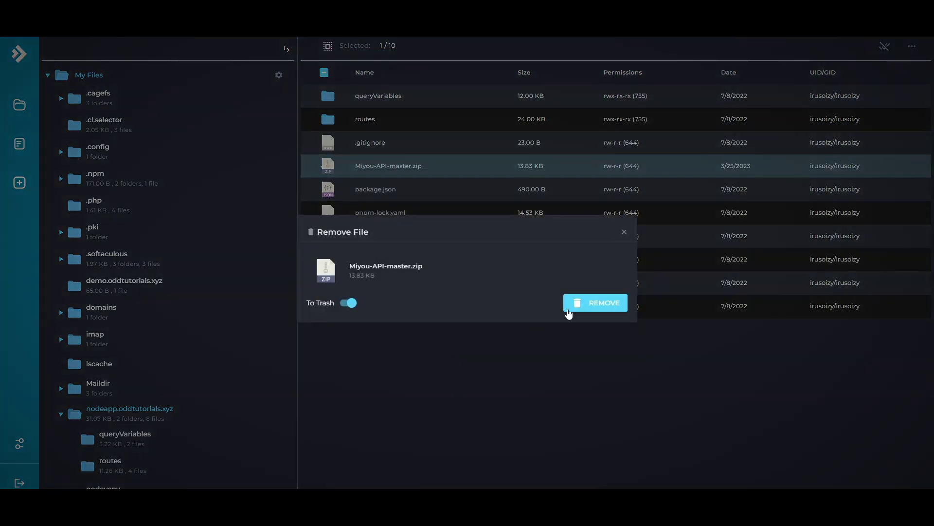
pyautogui.click(596, 304)
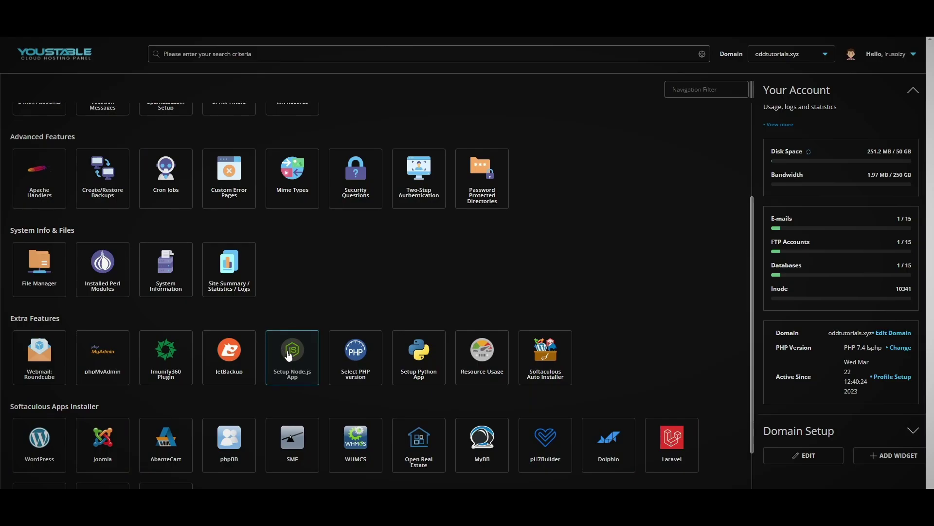
pyautogui.click(288, 354)
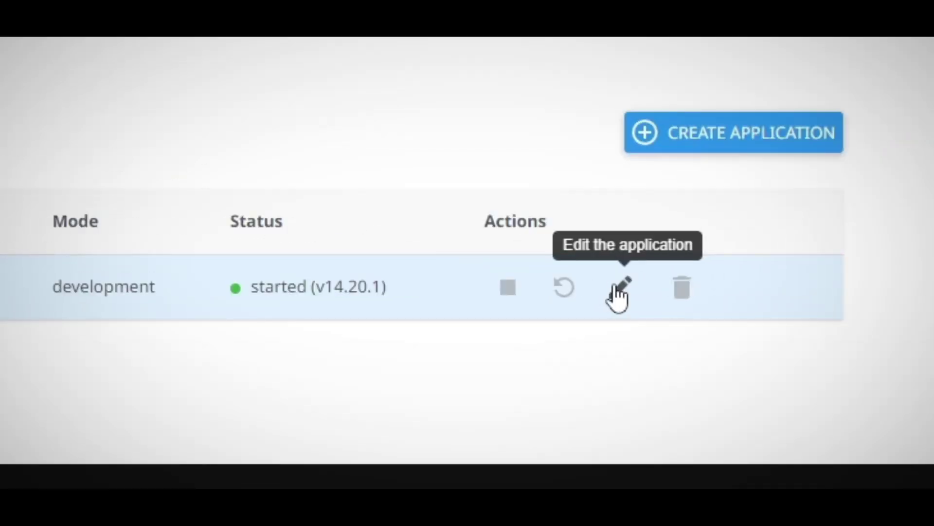
# Run NPM Install for the nodeapp.oddtutorials.xyz app, check the start script, then restart it
pyautogui.click(617, 288)
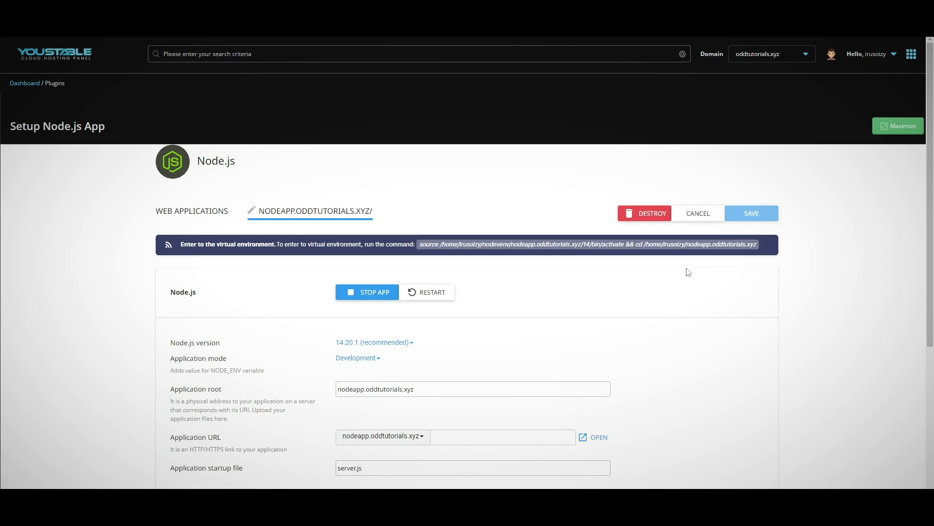
pyautogui.scroll(-6, 690, 272)
pyautogui.click(456, 312)
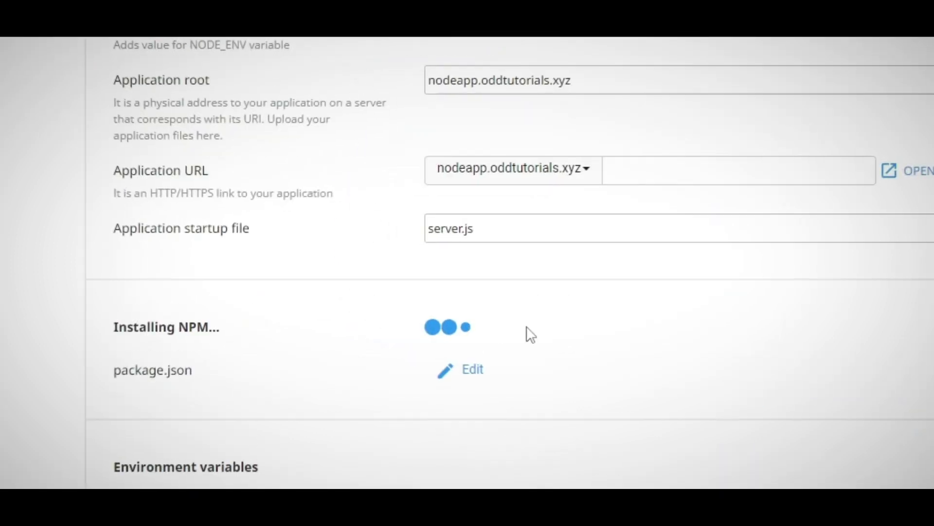
pyautogui.click(723, 343)
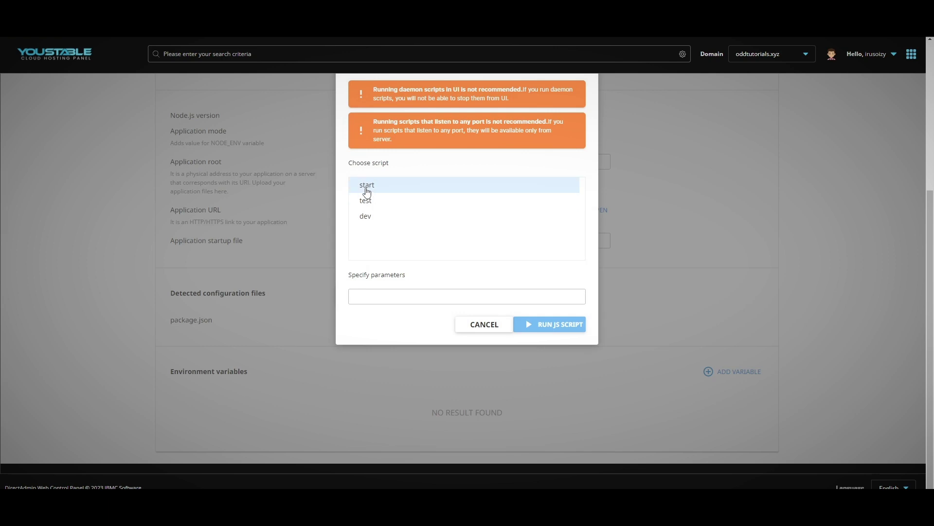
pyautogui.click(367, 187)
pyautogui.scroll(2, 397, 290)
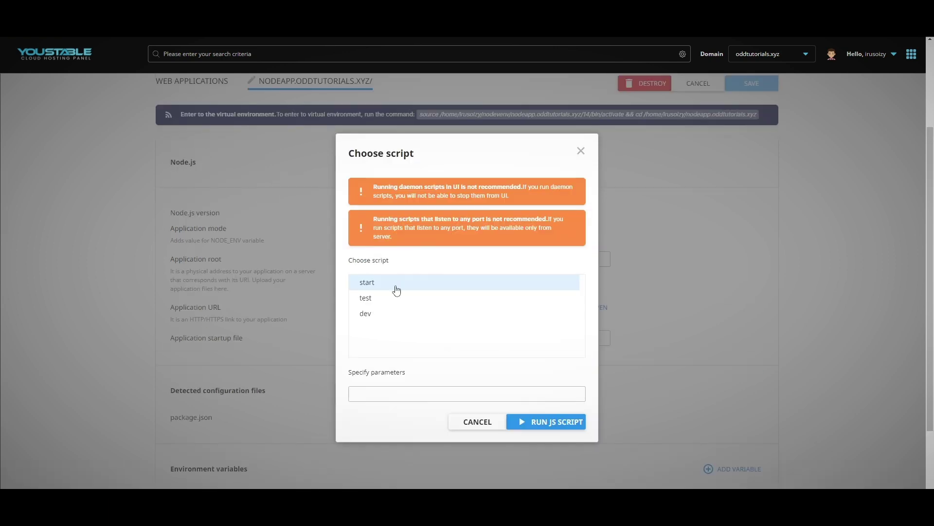
pyautogui.click(581, 152)
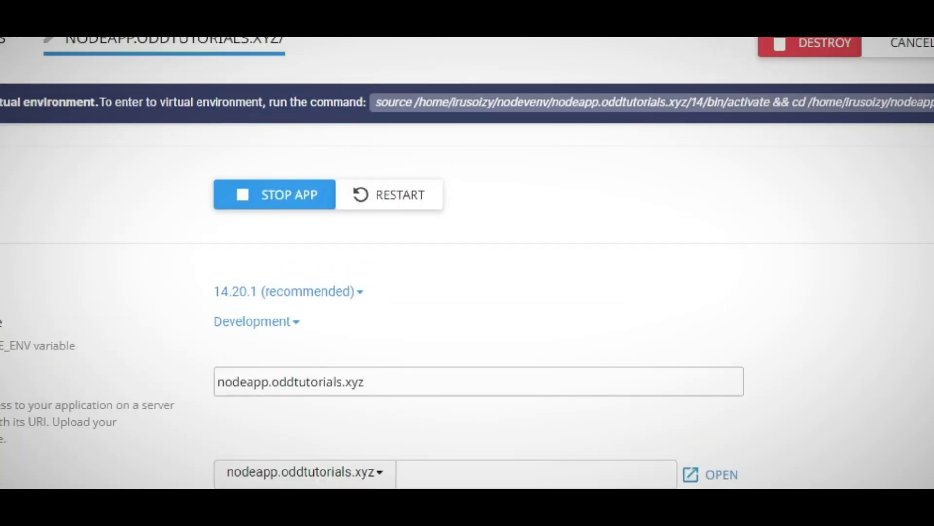
pyautogui.click(406, 216)
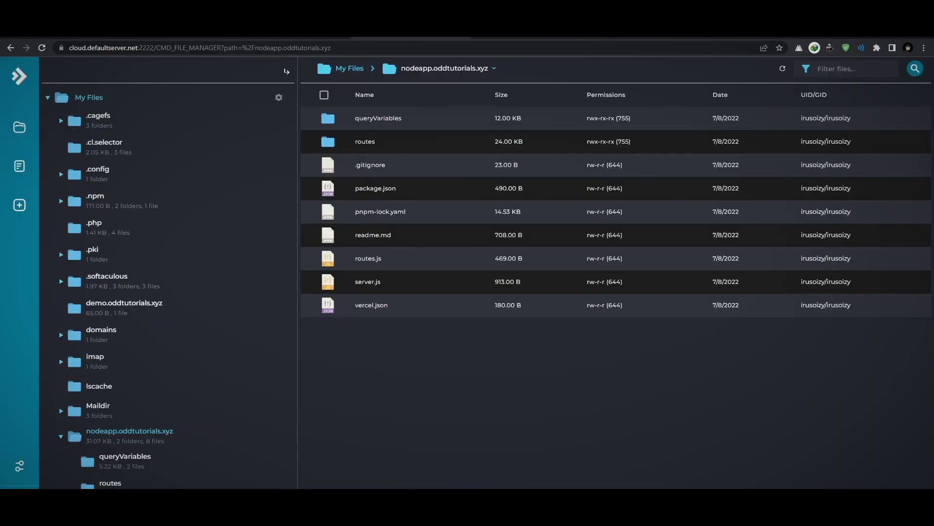
# Open the domains > oddtutorials.xyz > private_html > nodeapp folder in File Manager
pyautogui.scroll(-2, 217, 334)
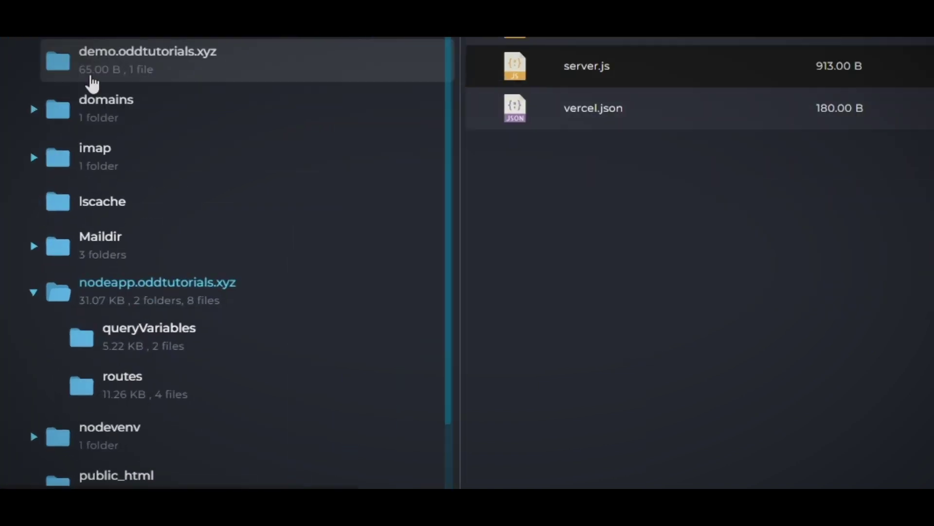
pyautogui.click(82, 251)
pyautogui.click(115, 272)
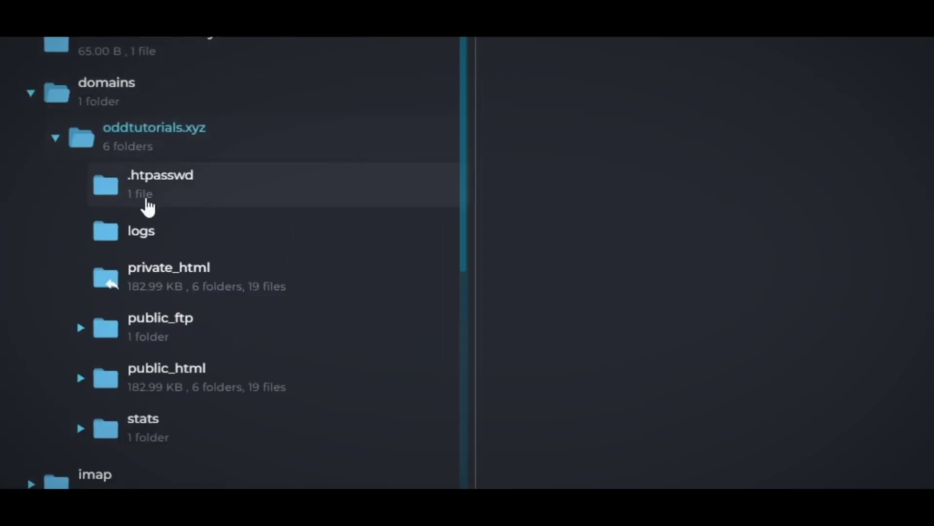
pyautogui.scroll(-1, 146, 316)
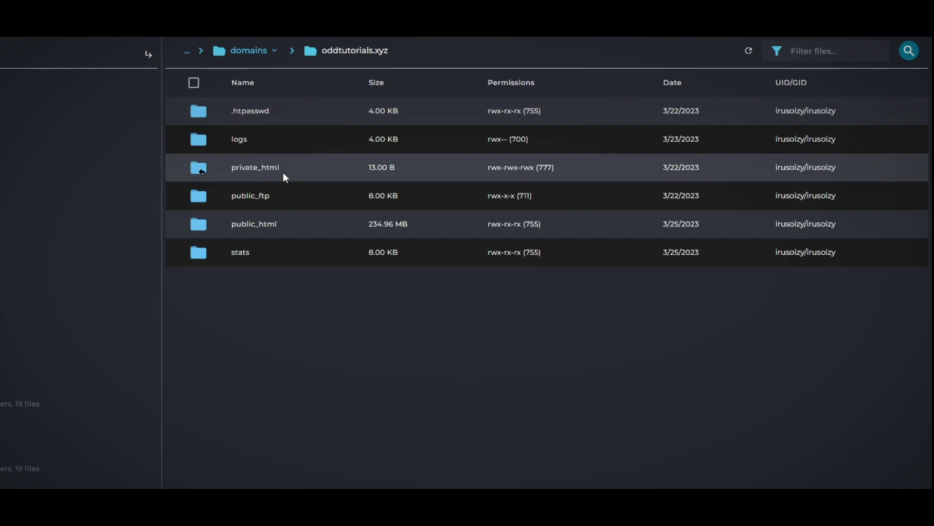
pyautogui.doubleClick(279, 173)
pyautogui.doubleClick(267, 171)
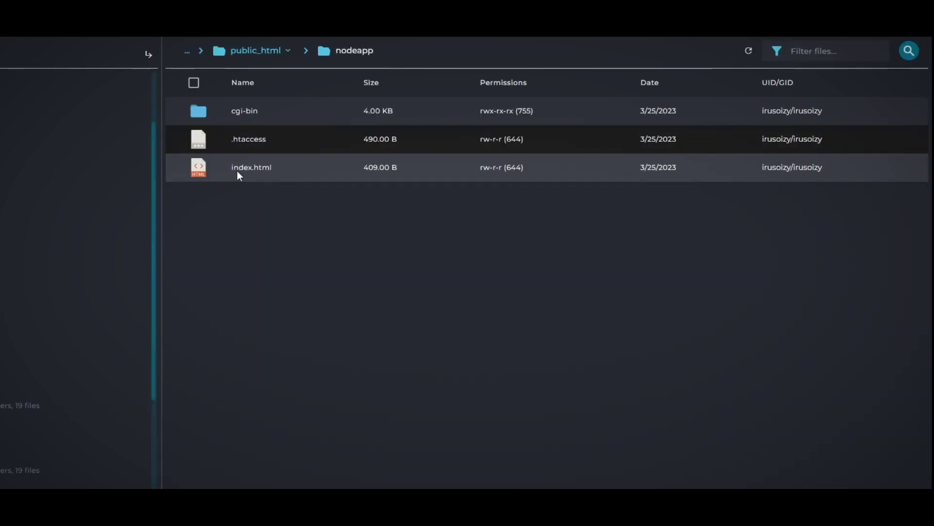
# Delete index.html and the cgi-bin folder from the nodeapp folder
pyautogui.hotkey('ctrl', 'a')
pyautogui.rightClick(231, 176)
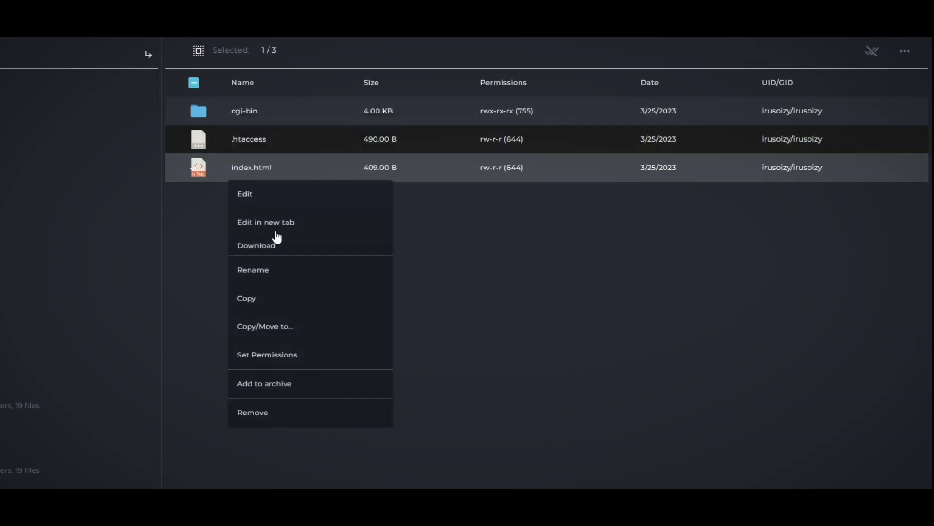
pyautogui.click(263, 411)
pyautogui.click(506, 367)
pyautogui.rightClick(317, 122)
pyautogui.click(389, 361)
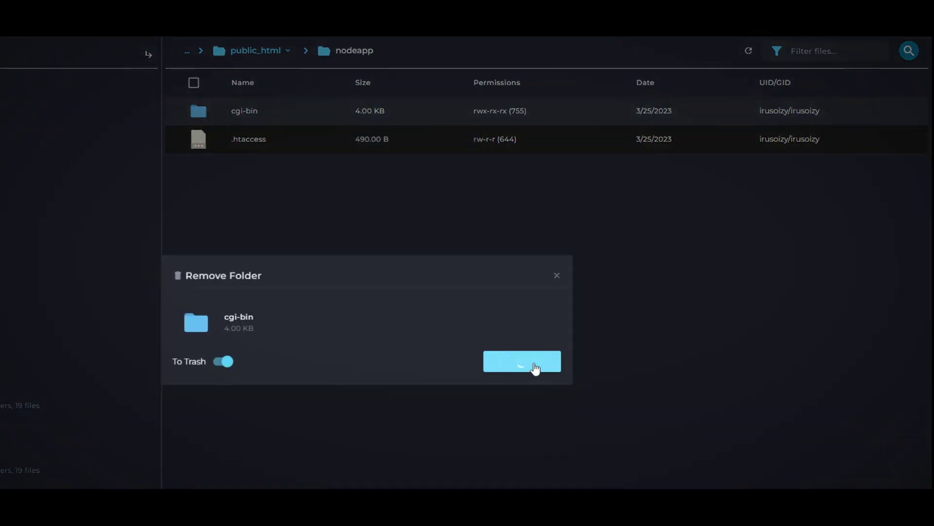
pyautogui.click(534, 367)
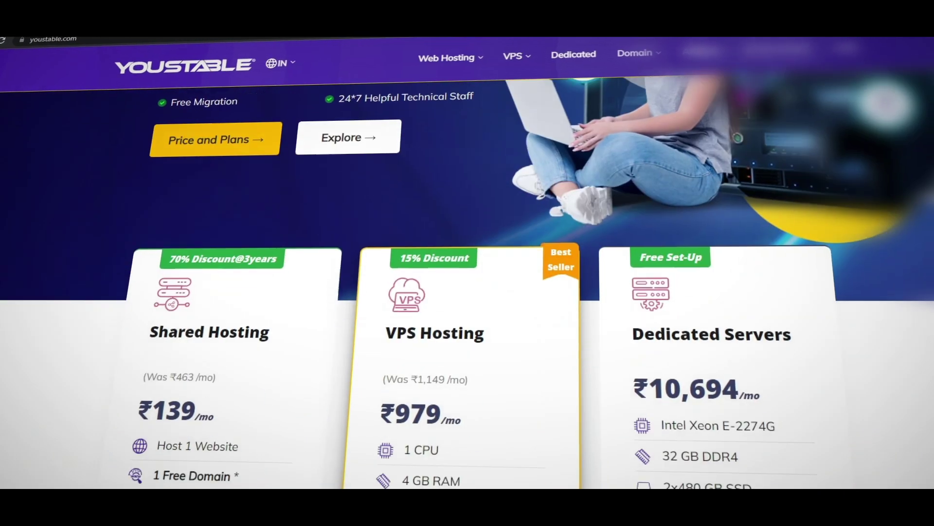
pyautogui.scroll(-8, 467, 292)
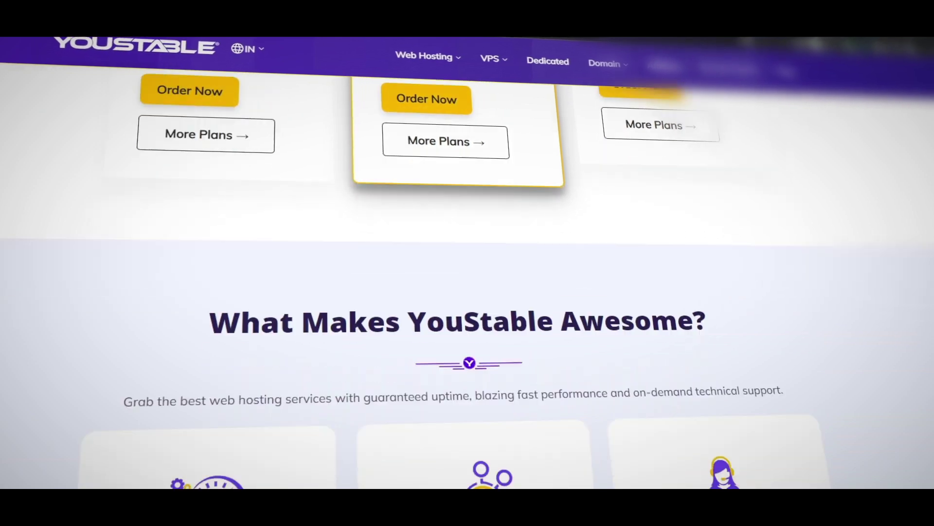